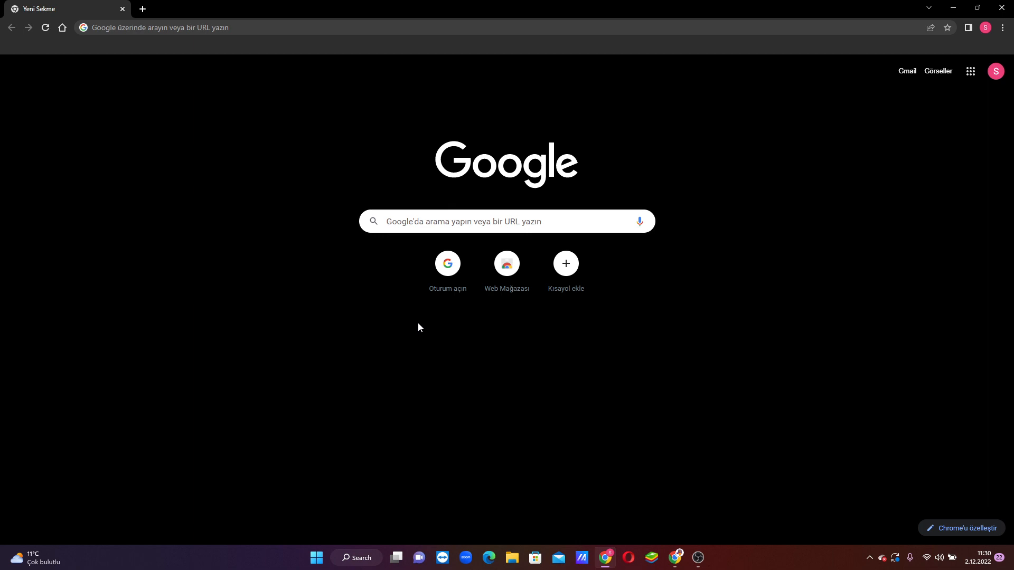
Step: Search Google for "mysql download"
{"action": "left_click", "coordinate": [419, 211]}
{"action": "type", "text": "mysq"}
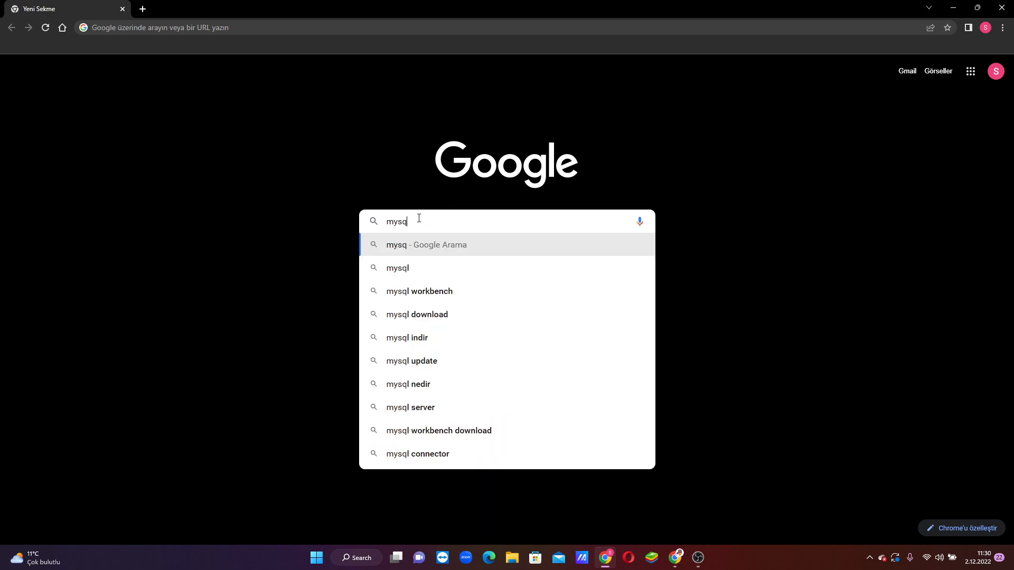
{"action": "key", "text": "Down"}
{"action": "key", "text": "Down"}
{"action": "key", "text": "Down"}
{"action": "key", "text": "Down"}
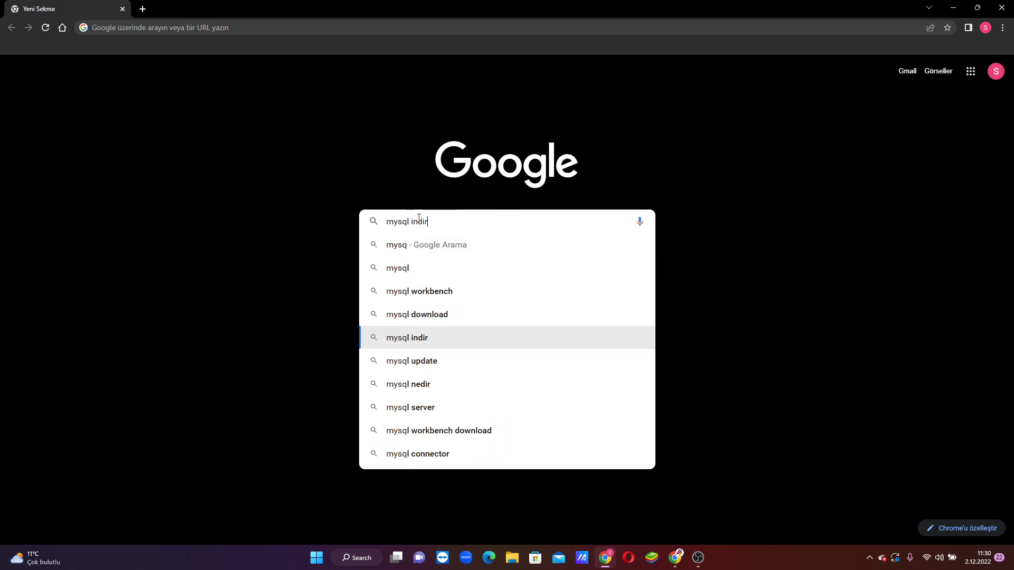
{"action": "key", "text": "Up"}
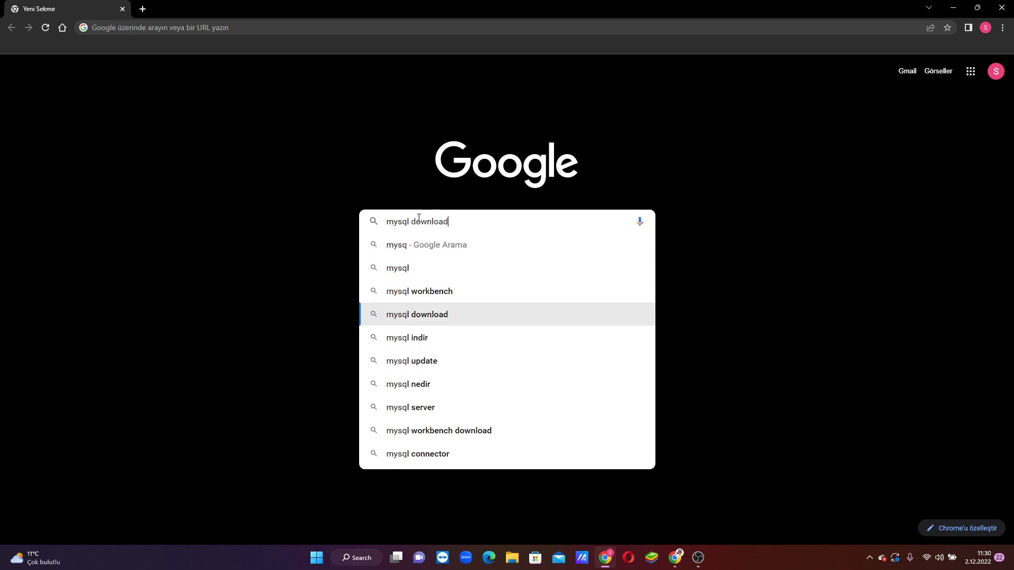
{"action": "key", "text": "Return"}
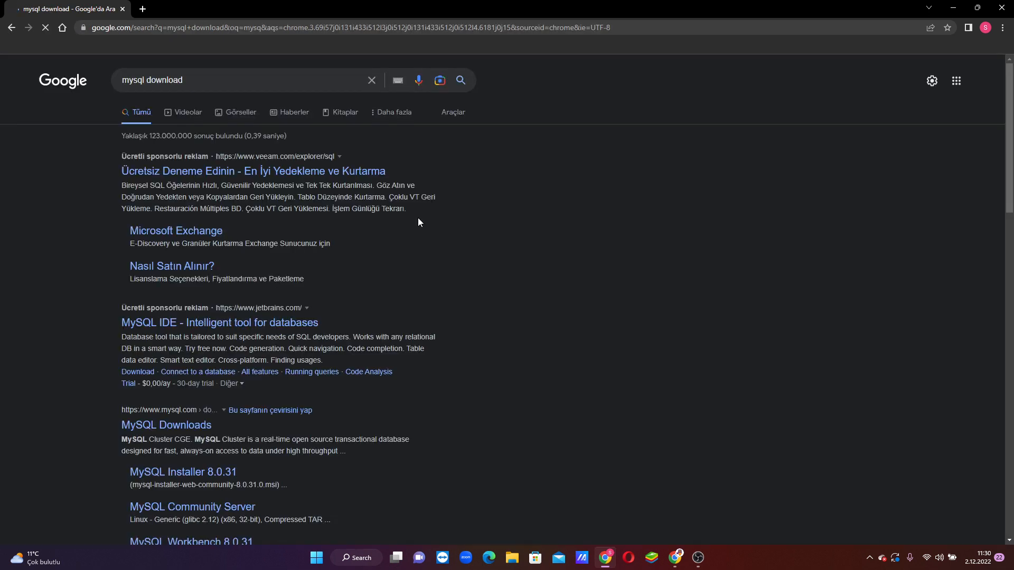
Step: Open the MySQL Downloads result and go through MySQL Community (GPL) Downloads to the MySQL Installer for Windows page
{"action": "scroll", "coordinate": [217, 283], "scroll_direction": "down", "scroll_amount": 1}
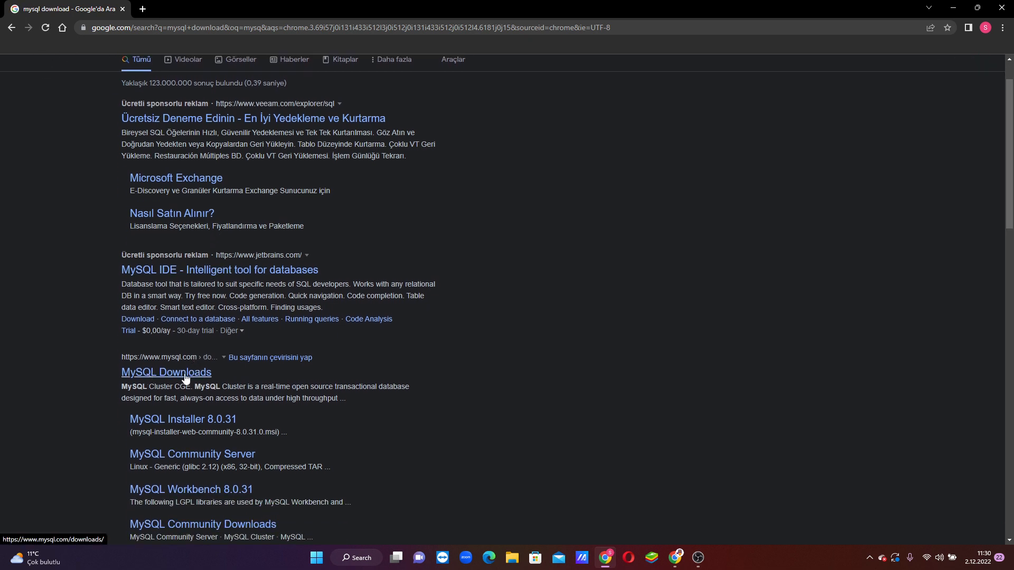
{"action": "left_click", "coordinate": [182, 373]}
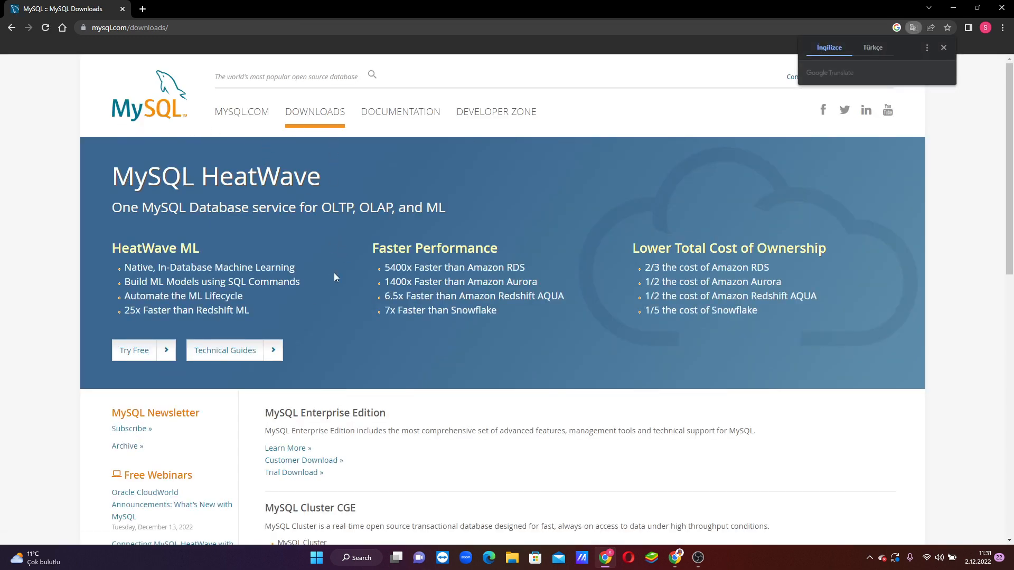
{"action": "scroll", "coordinate": [339, 314], "scroll_direction": "down", "scroll_amount": 4}
{"action": "scroll", "coordinate": [339, 315], "scroll_direction": "down", "scroll_amount": 2}
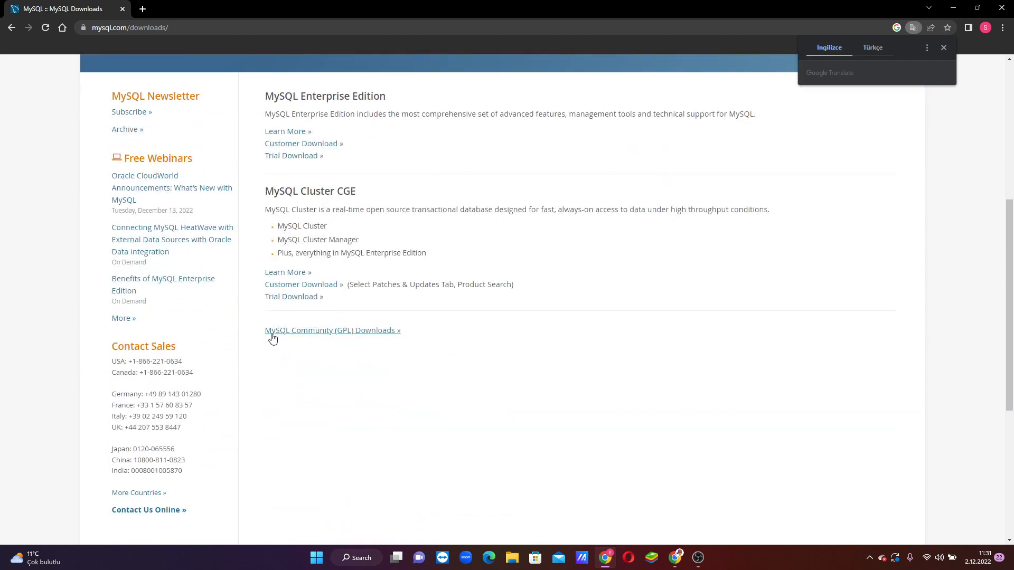
{"action": "left_click", "coordinate": [318, 336]}
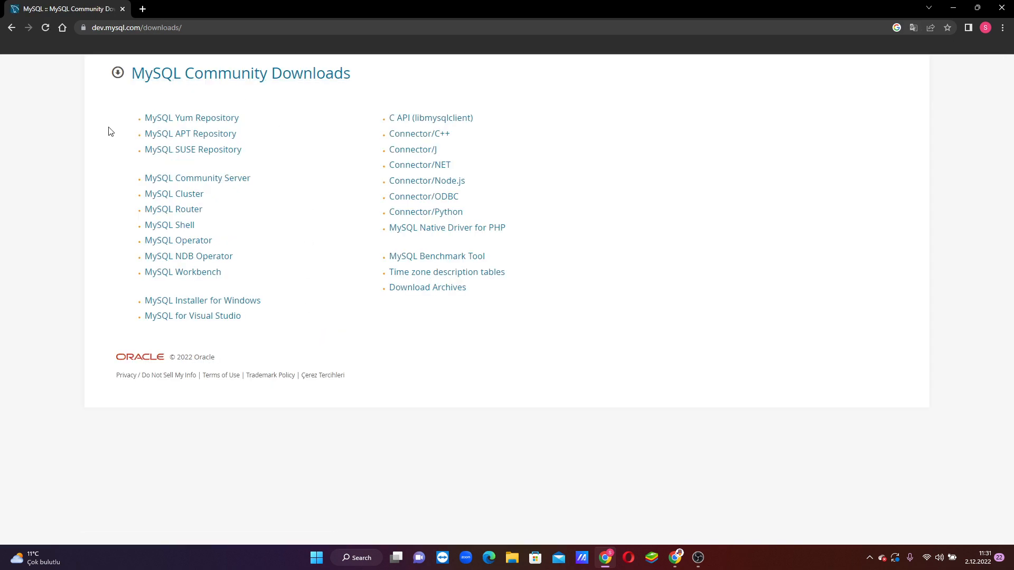
{"action": "left_click", "coordinate": [200, 308]}
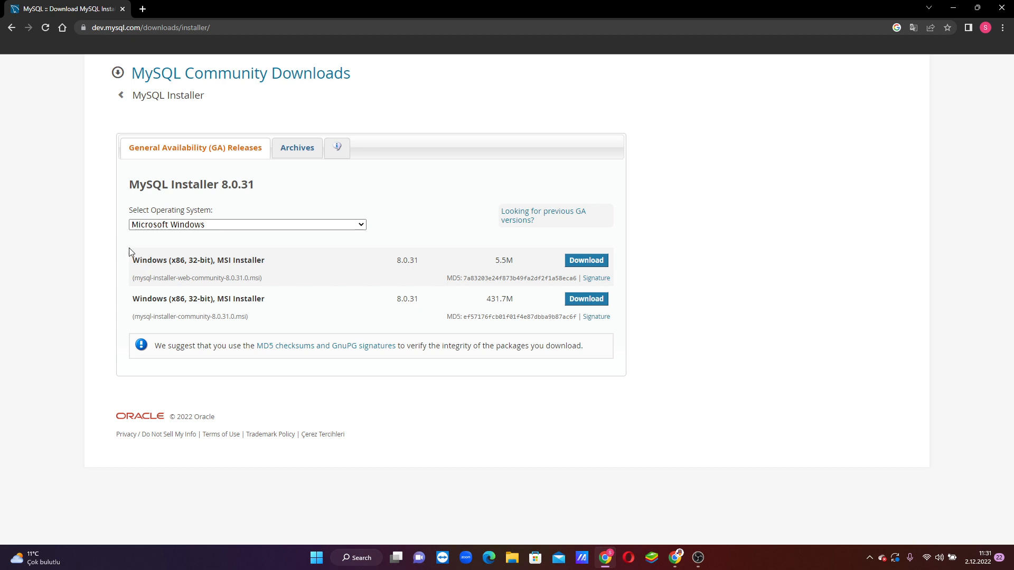
Step: Download mysql-installer-web-community-8.0.31.0.msi for Microsoft Windows without logging in or signing up
{"action": "left_click", "coordinate": [205, 227]}
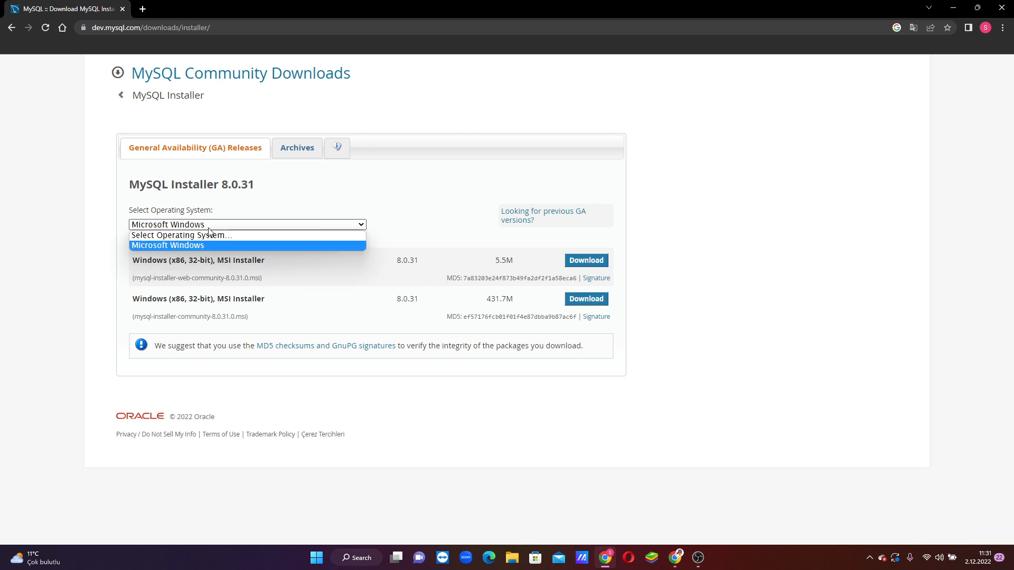
{"action": "left_click", "coordinate": [169, 245]}
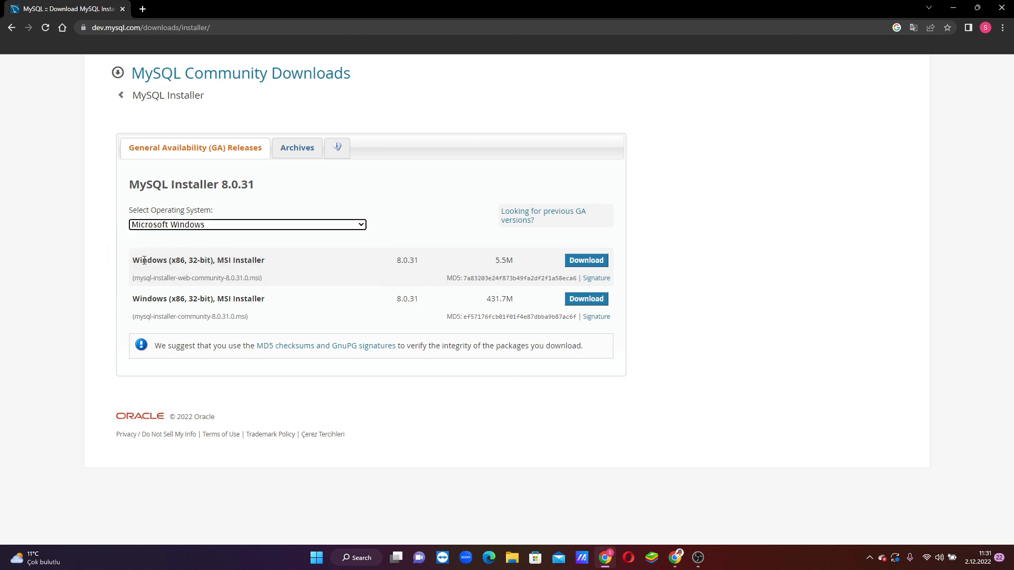
{"action": "left_click", "coordinate": [590, 262]}
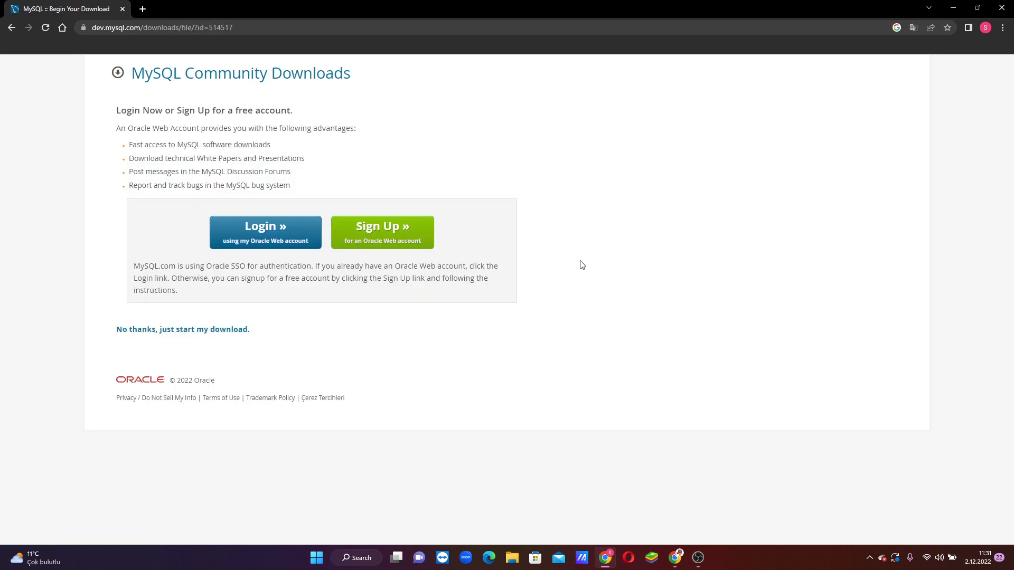
{"action": "left_click", "coordinate": [186, 330]}
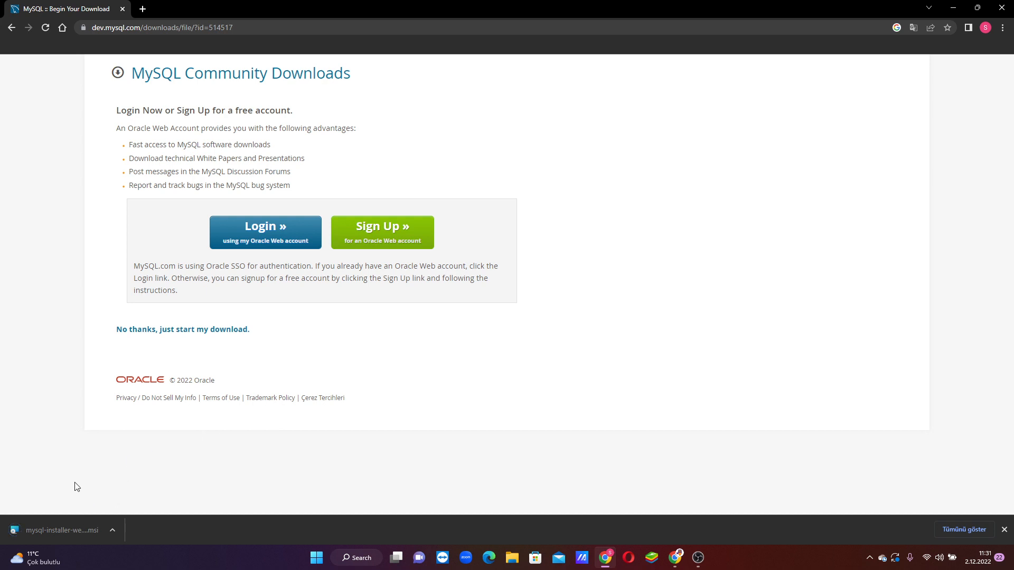
Step: Run the downloaded MySQL installer and proceed with the Developer Default setup type
{"action": "left_click", "coordinate": [61, 528]}
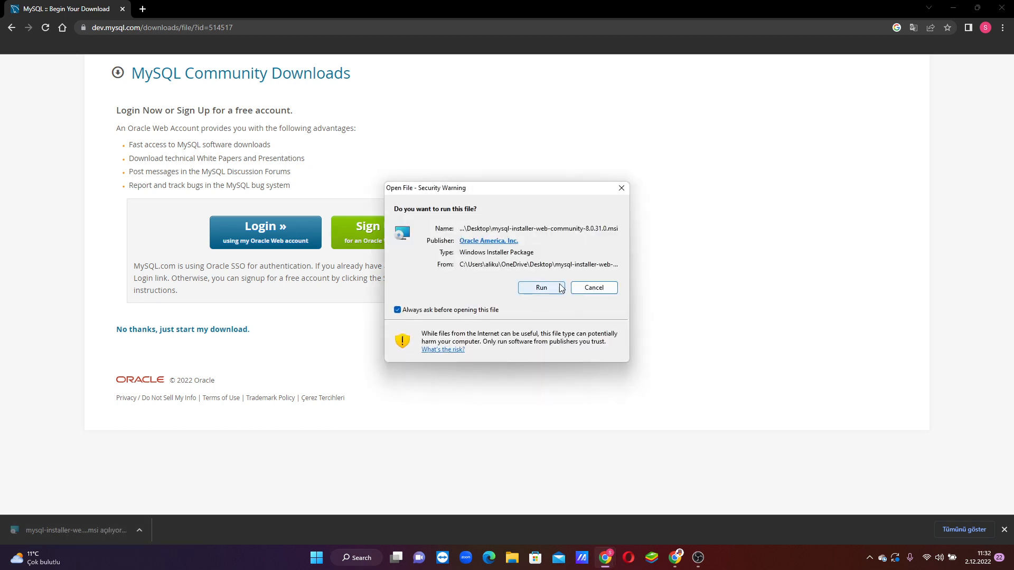
{"action": "left_click", "coordinate": [542, 288]}
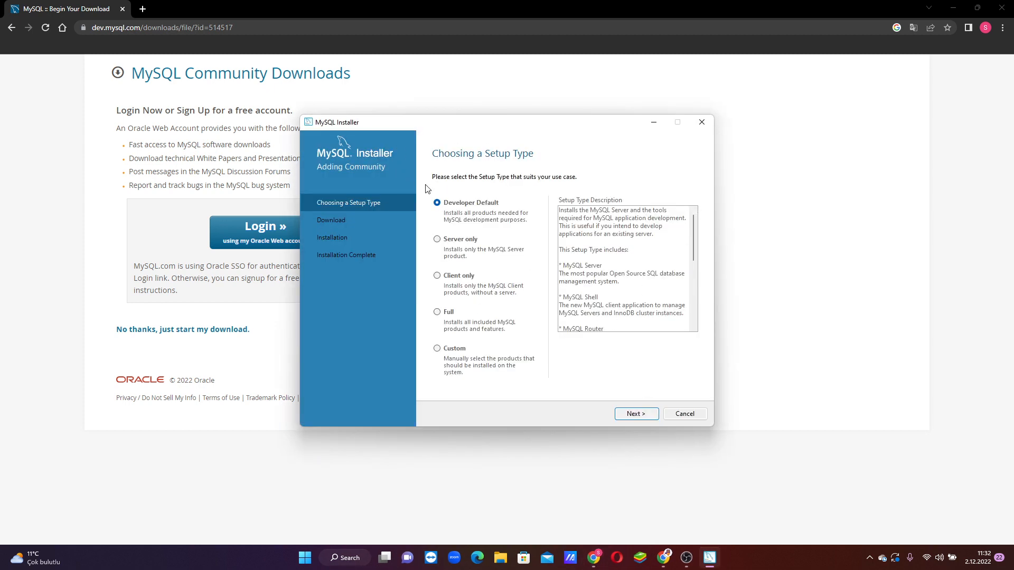
{"action": "left_click", "coordinate": [637, 415]}
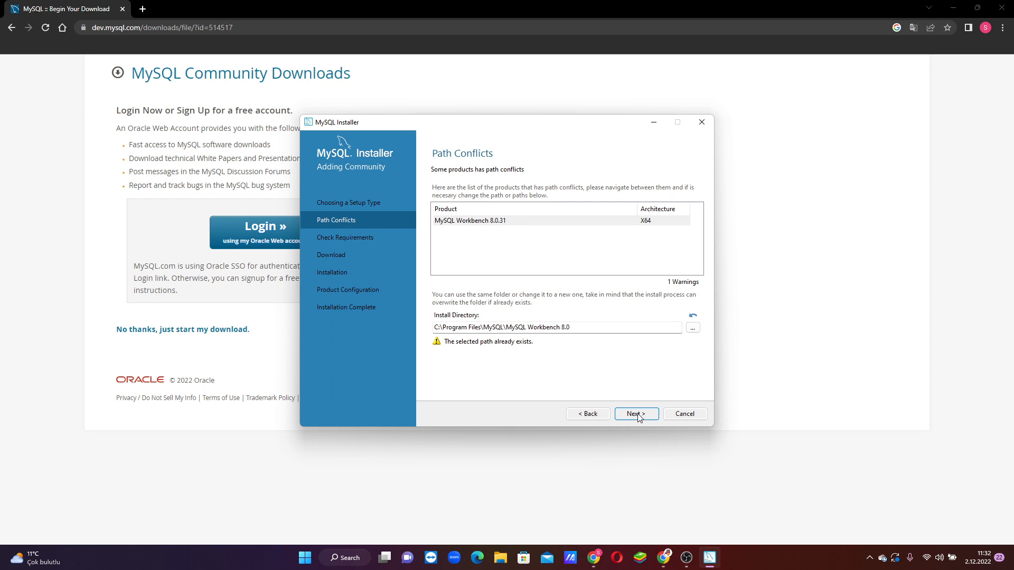
Step: Keep the existing MySQL Workbench 8.0 install path and continue without resolving the unmet product requirements
{"action": "left_click", "coordinate": [637, 415]}
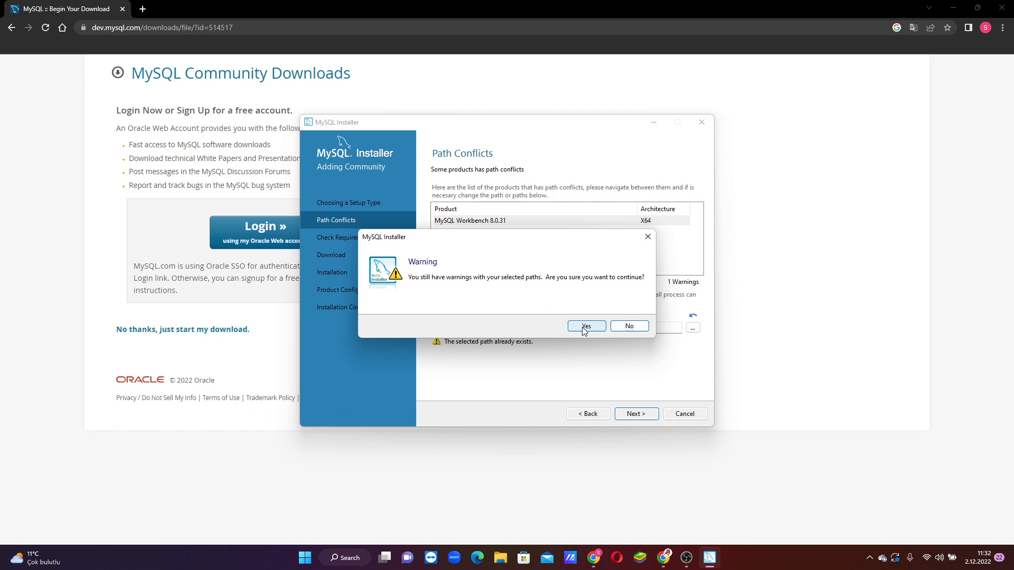
{"action": "left_click", "coordinate": [584, 329]}
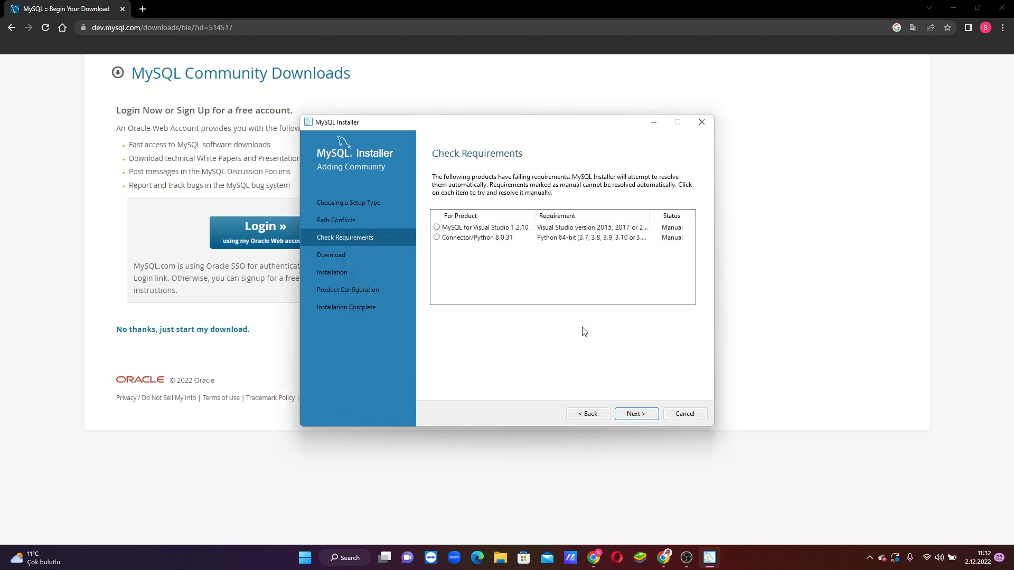
{"action": "left_click", "coordinate": [638, 417]}
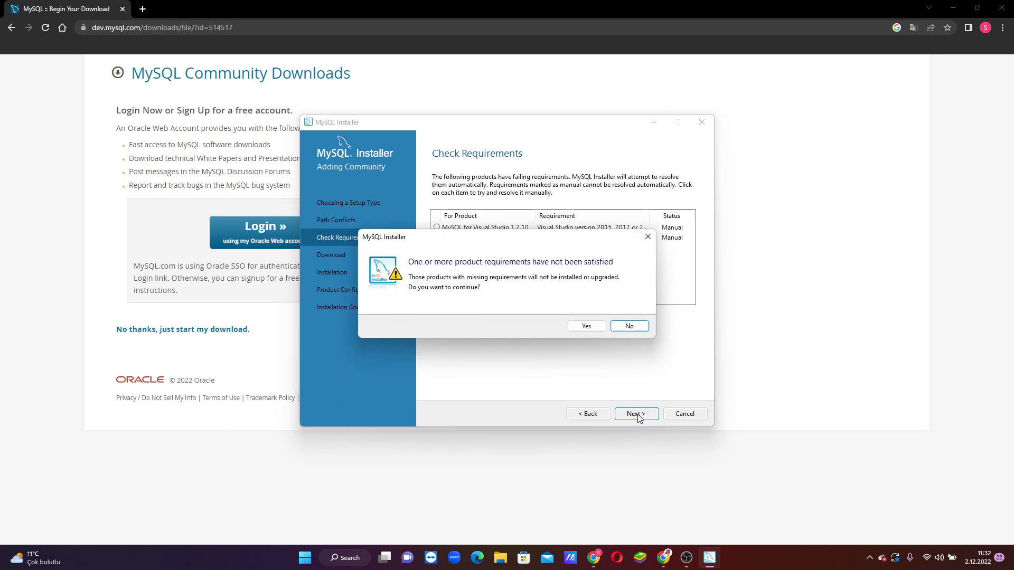
{"action": "left_click", "coordinate": [585, 328]}
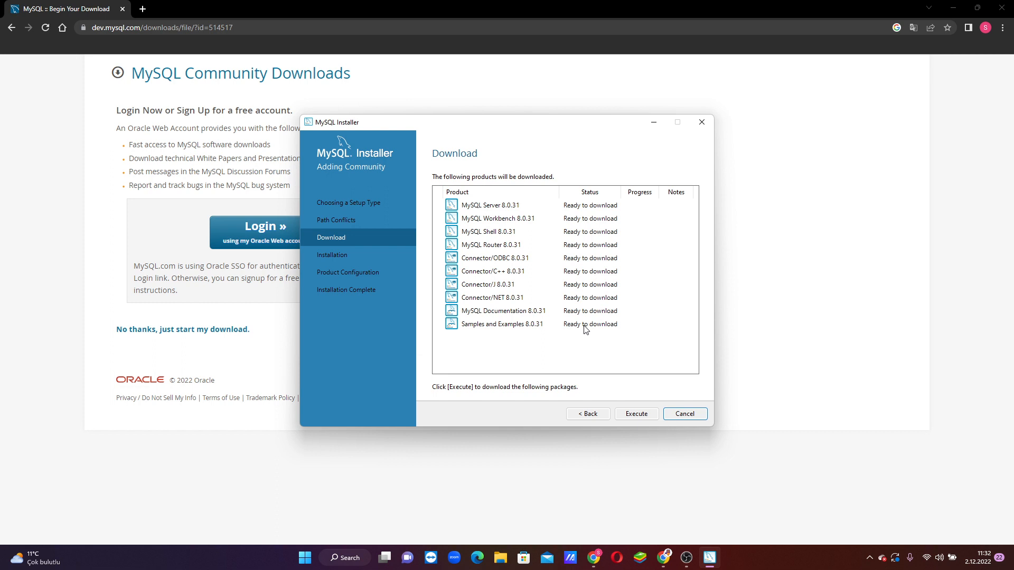
Step: Download and install all the listed MySQL products, then proceed to product configuration
{"action": "left_click", "coordinate": [636, 415]}
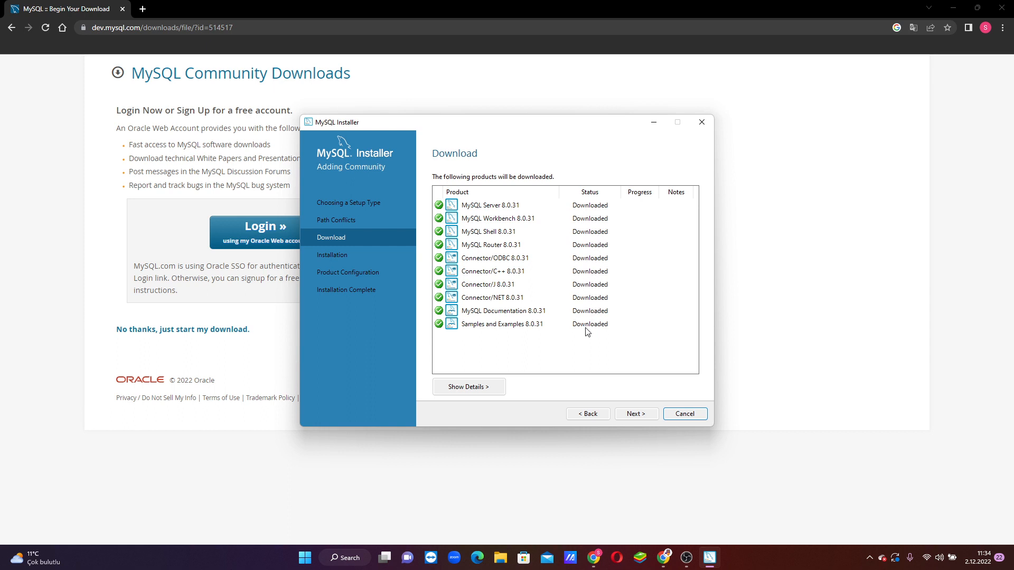
{"action": "left_click", "coordinate": [636, 415]}
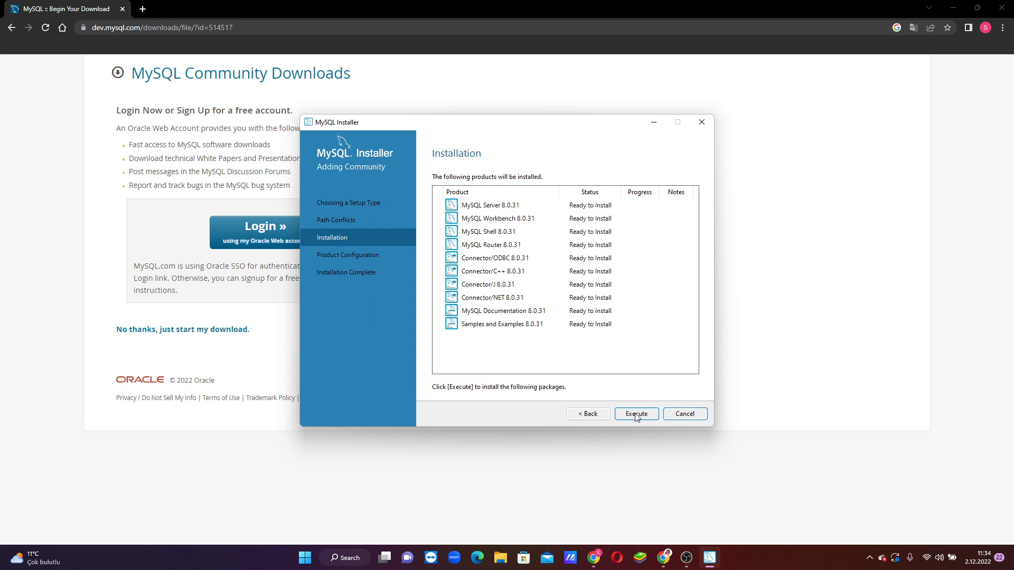
{"action": "left_click", "coordinate": [636, 414]}
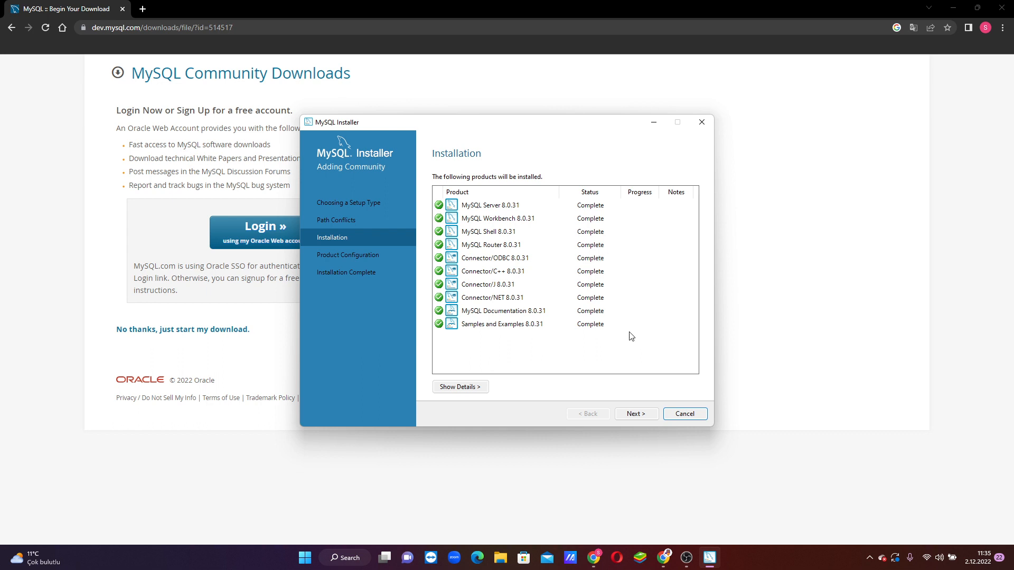
{"action": "left_click", "coordinate": [635, 415]}
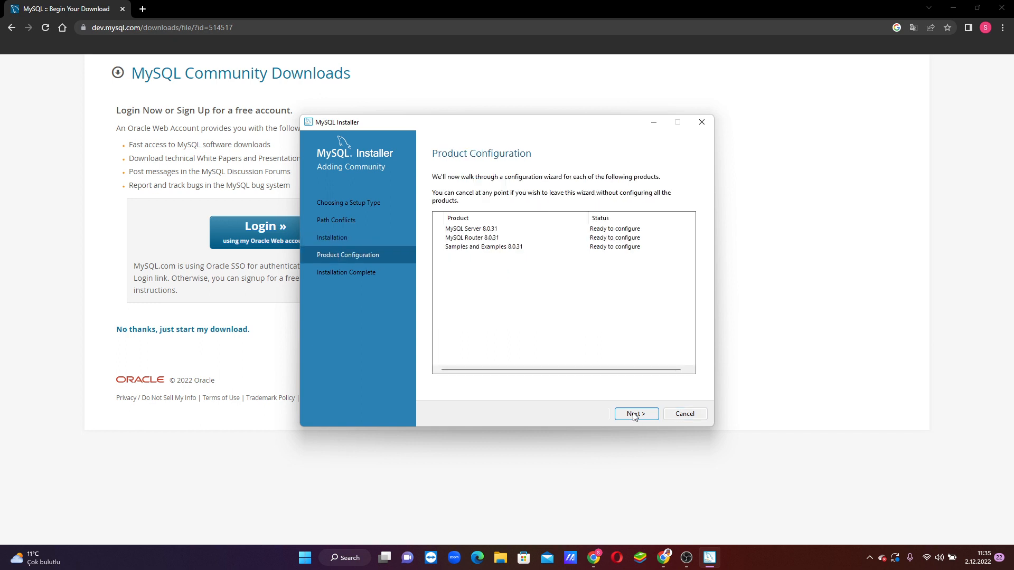
Step: Configure MySQL Server as a Development Computer on TCP/IP port 3306 with strong password encryption
{"action": "left_click", "coordinate": [635, 416]}
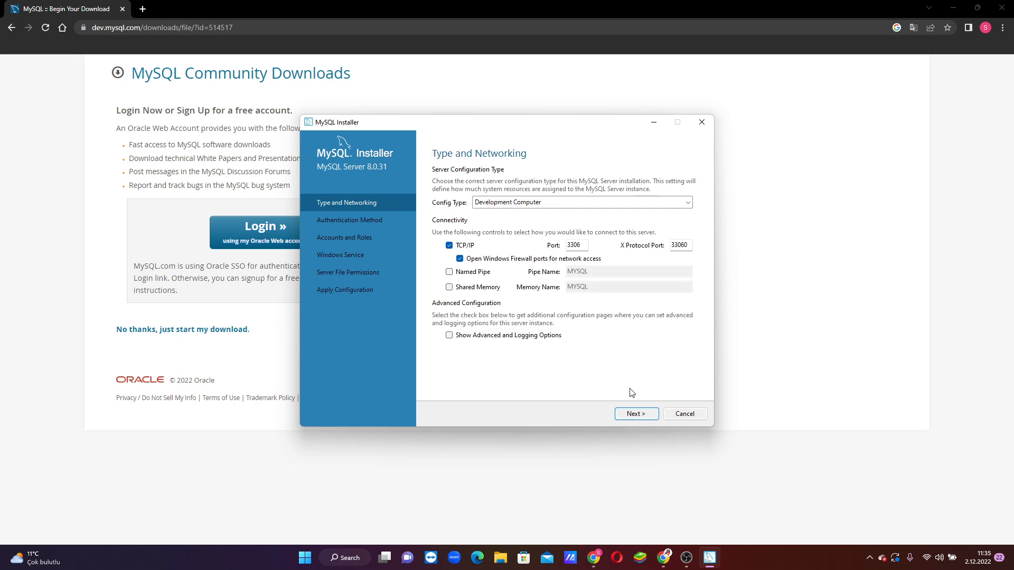
{"action": "left_click", "coordinate": [636, 415]}
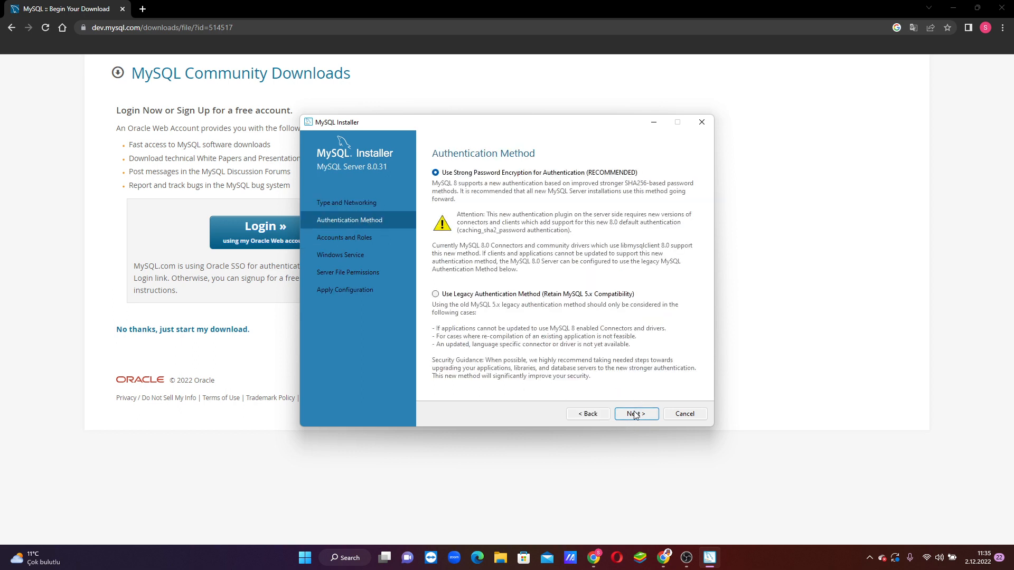
{"action": "left_click", "coordinate": [631, 416]}
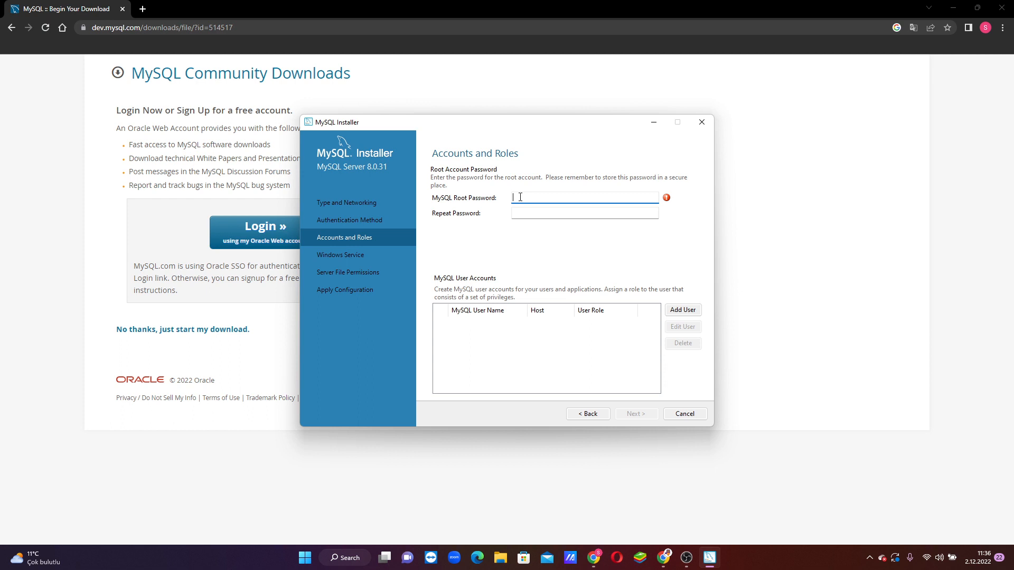
Step: Enter and repeat the MySQL root password, correct the first entry, and accept the account settings
{"action": "type", "text": "*****"}
{"action": "left_click", "coordinate": [528, 211]}
{"action": "type", "text": "****"}
{"action": "left_click_drag", "start_coordinate": [538, 199], "coordinate": [506, 200]}
{"action": "type", "text": "*"}
{"action": "left_click", "coordinate": [640, 418]}
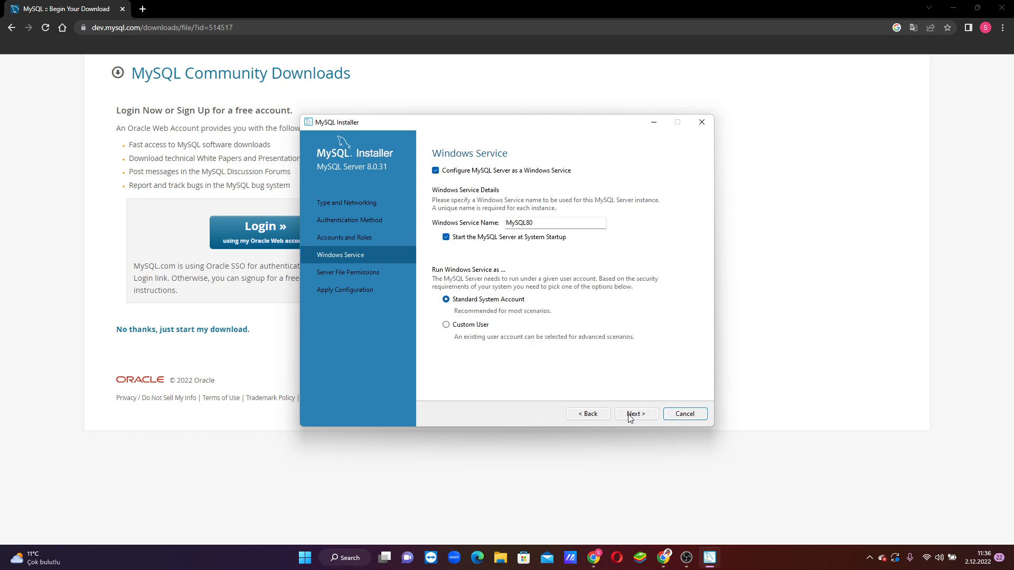
Step: Accept the MySQL80 Windows service and full-access file permission defaults, then apply and finish the server configuration
{"action": "left_click", "coordinate": [638, 418]}
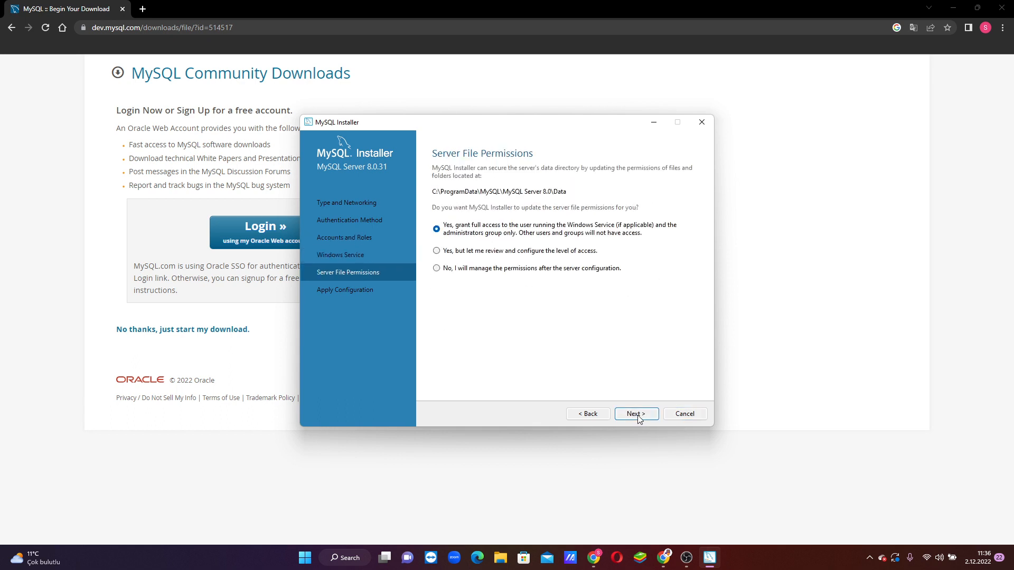
{"action": "left_click", "coordinate": [638, 415]}
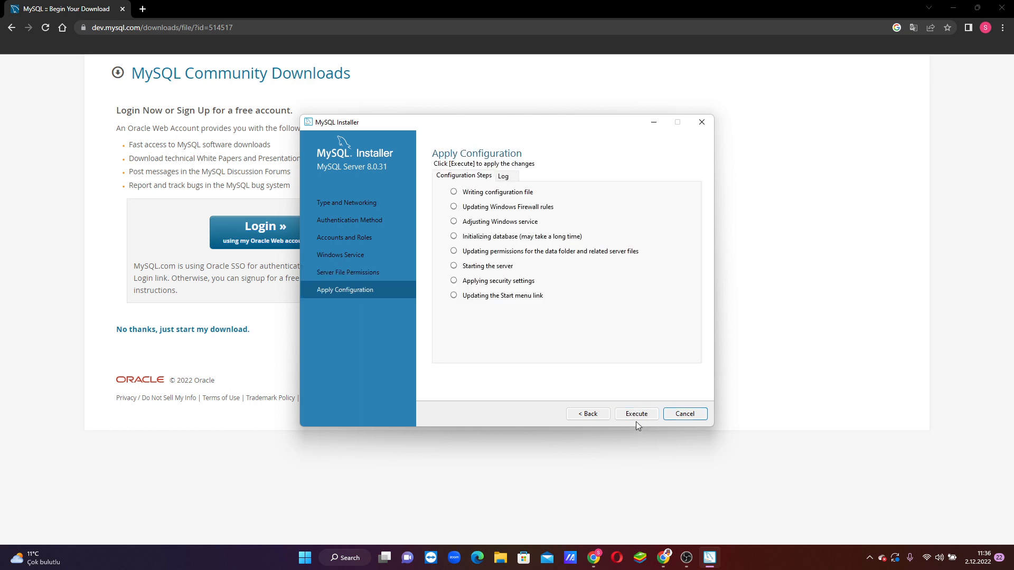
{"action": "left_click", "coordinate": [638, 416]}
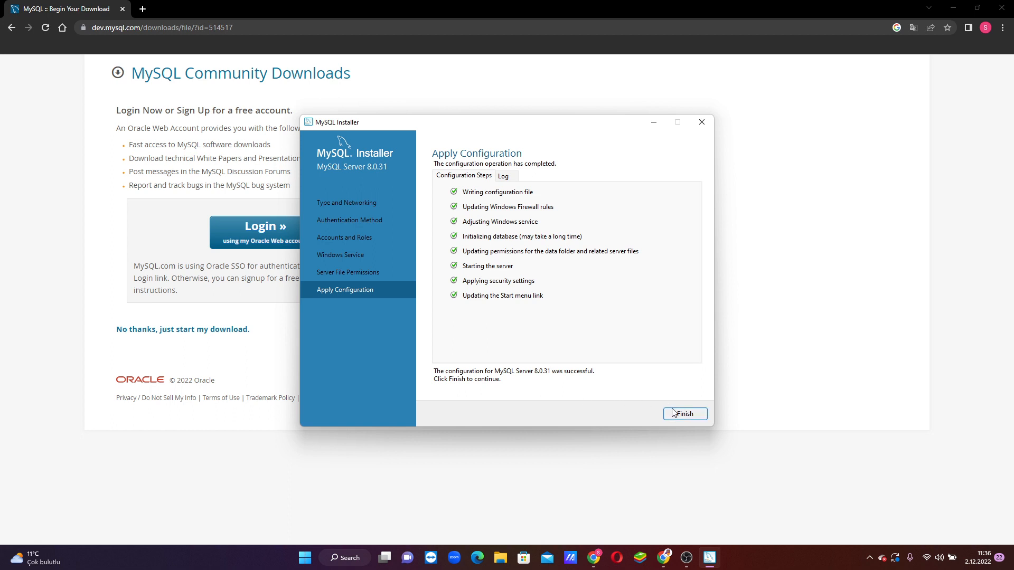
{"action": "left_click", "coordinate": [687, 417]}
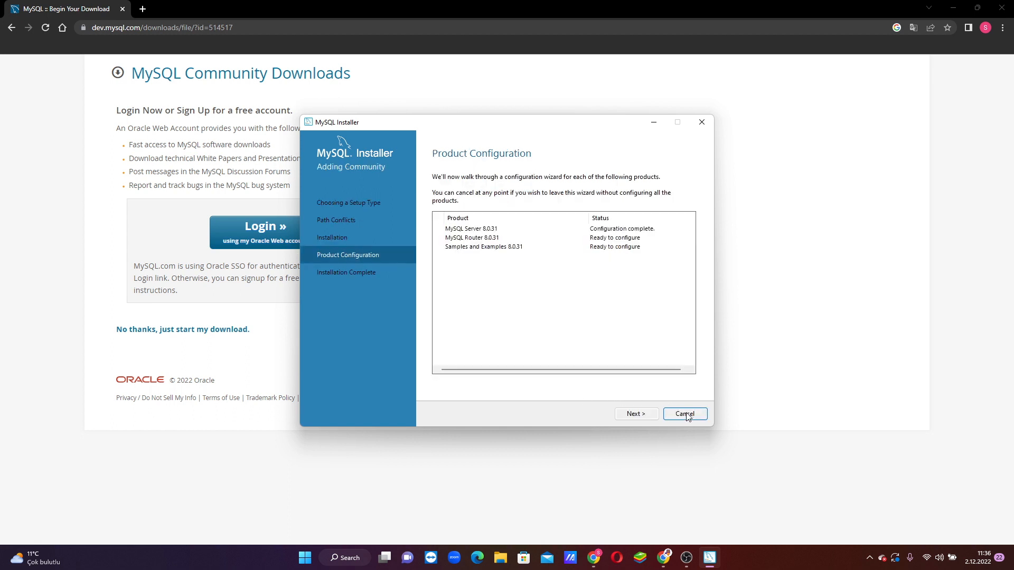
Step: Finish the MySQL Router configuration without bootstrapping and open the server connection page for Samples and Examples
{"action": "left_click", "coordinate": [636, 415]}
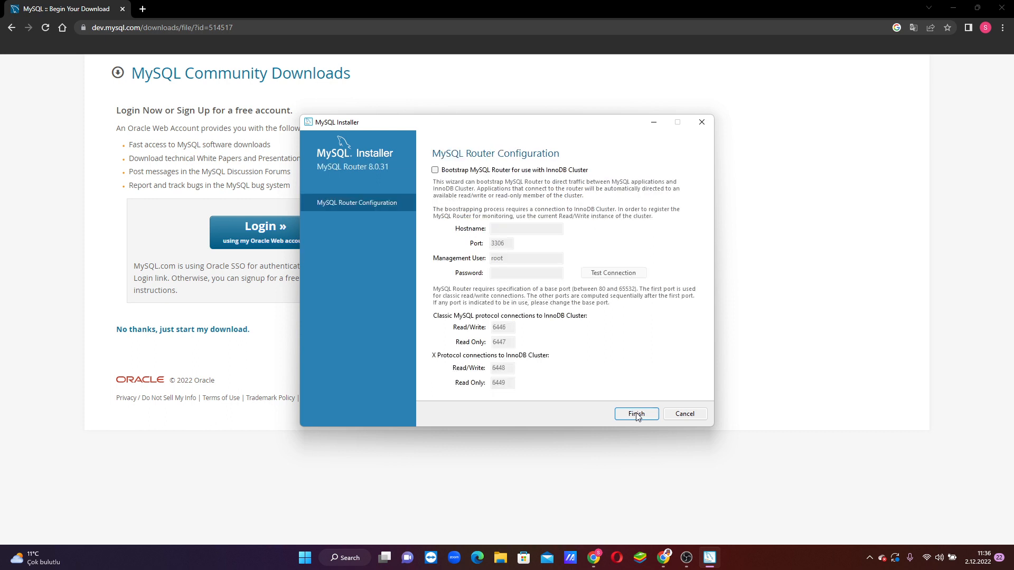
{"action": "left_click", "coordinate": [637, 414]}
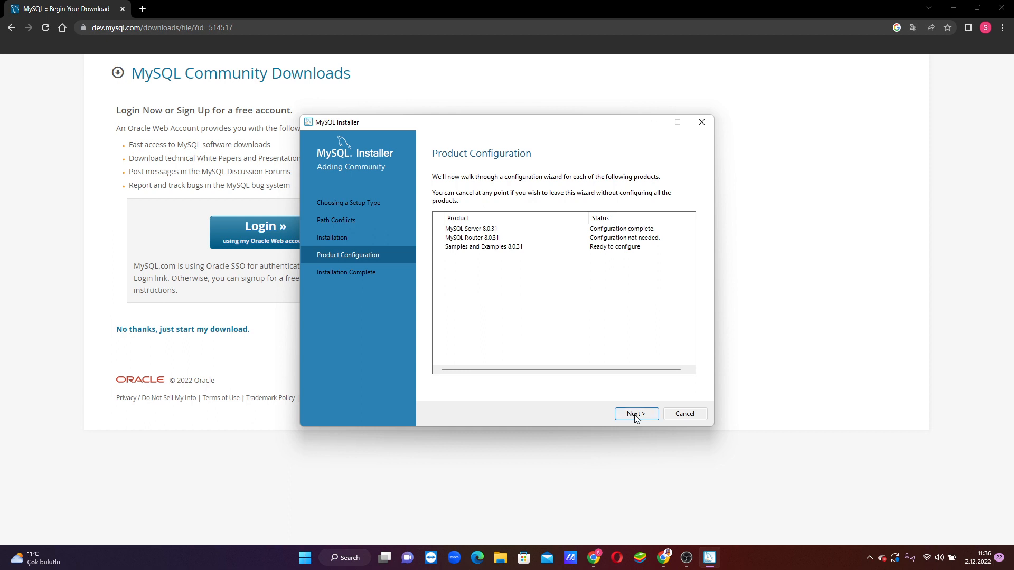
{"action": "left_click", "coordinate": [637, 415]}
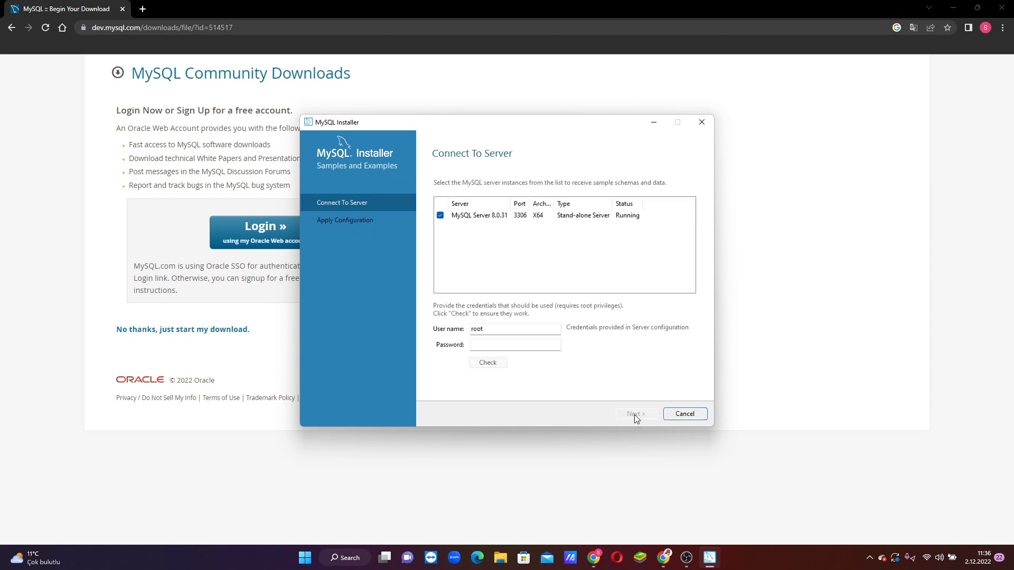
Step: Enter the MySQL root account password and check the connection to MySQL Server 8.0.31 for the sample schemas
{"action": "left_click", "coordinate": [477, 344]}
{"action": "type", "text": "1234"}
{"action": "left_click", "coordinate": [487, 362]}
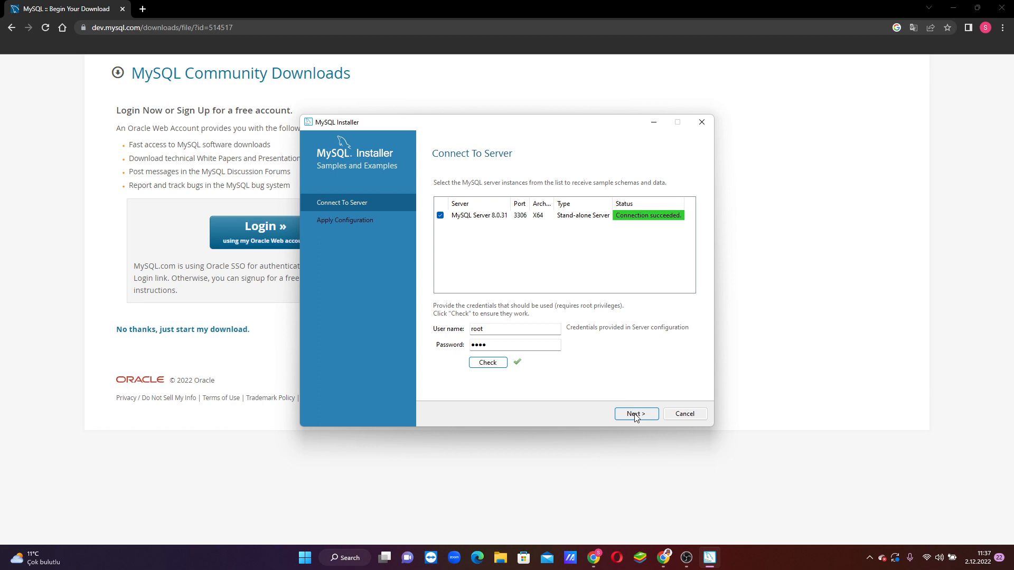
Step: Apply the Samples and Examples configuration to the connected server and finish its wizard
{"action": "left_click", "coordinate": [636, 415]}
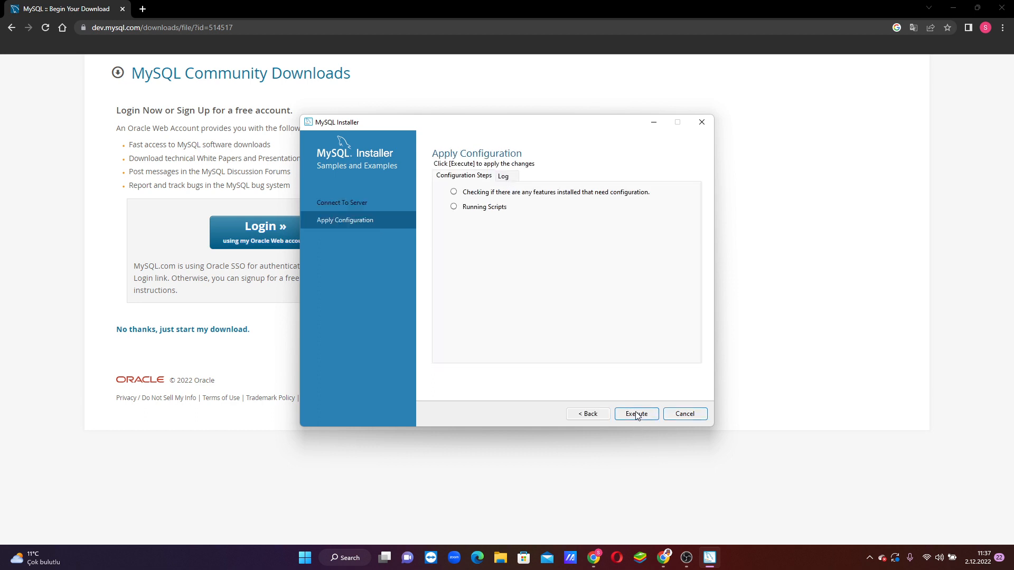
{"action": "left_click", "coordinate": [637, 415]}
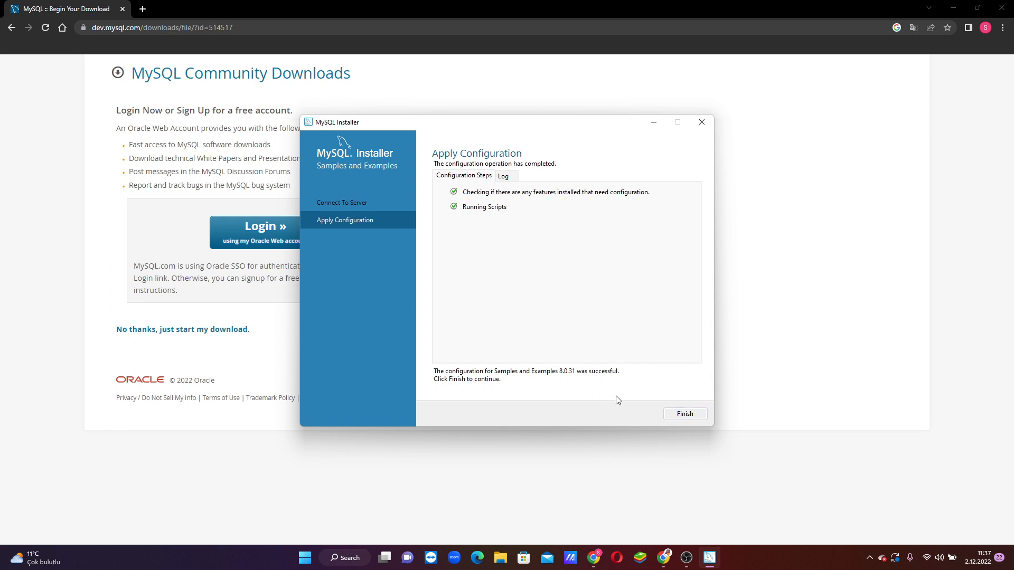
{"action": "left_click", "coordinate": [685, 414]}
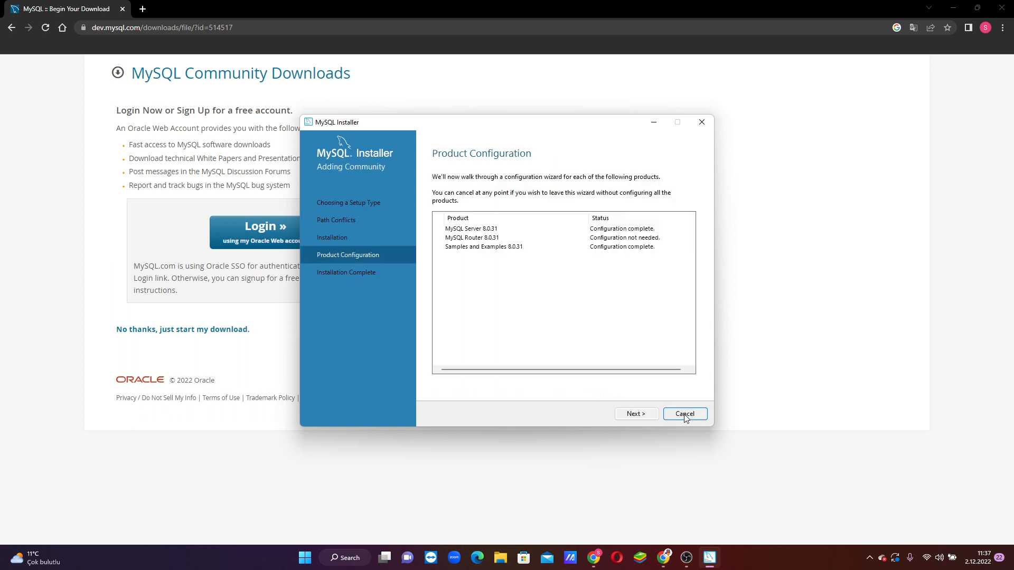
Step: Complete the product installation with MySQL Workbench set to start after setup and MySQL Shell startup disabled
{"action": "left_click", "coordinate": [636, 415]}
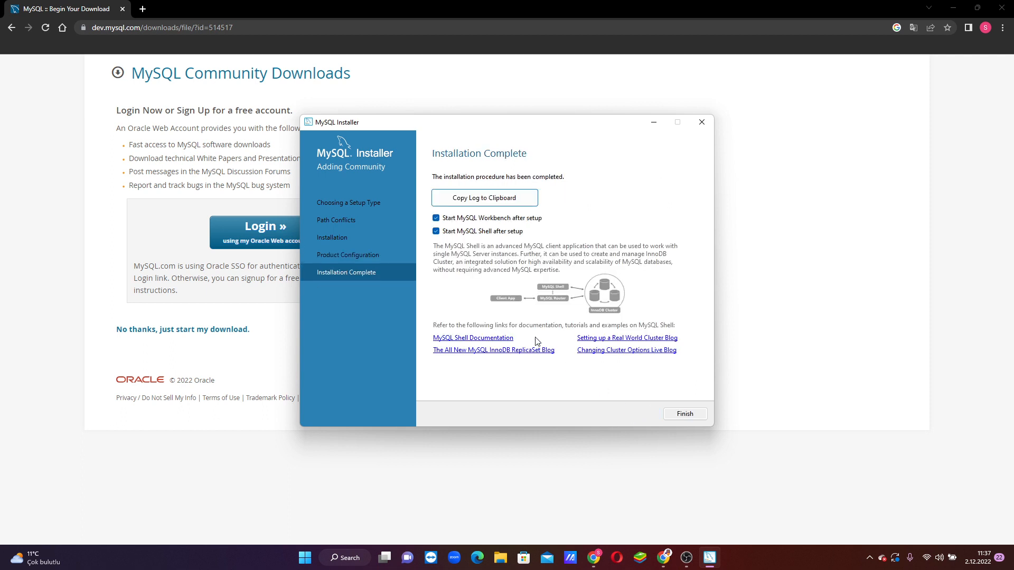
{"action": "left_click", "coordinate": [436, 232]}
{"action": "left_click", "coordinate": [685, 414]}
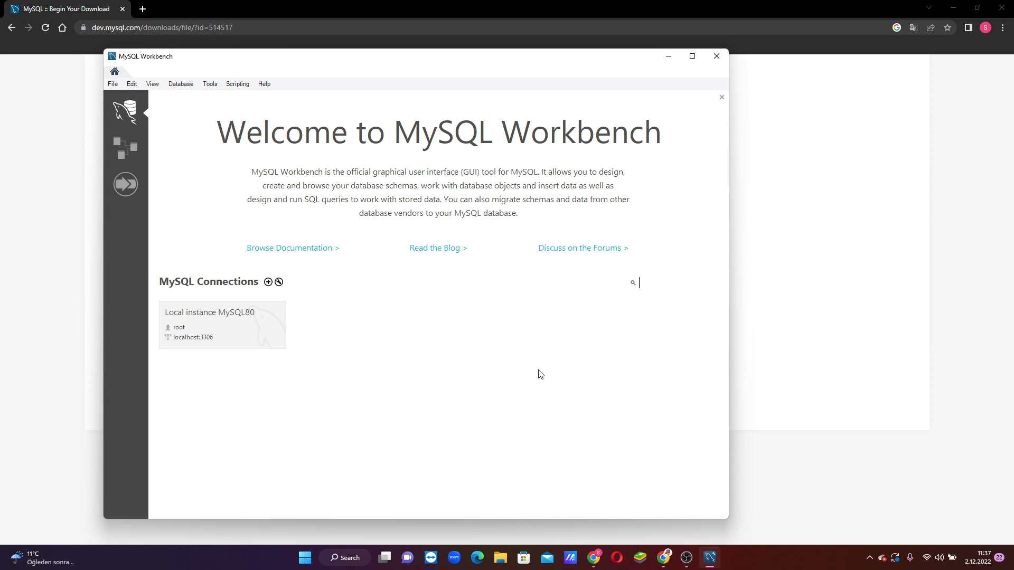
Step: Open the Local instance MySQL80 connection in MySQL Workbench and reposition the window on the desktop
{"action": "left_click_drag", "start_coordinate": [363, 62], "coordinate": [420, 51]}
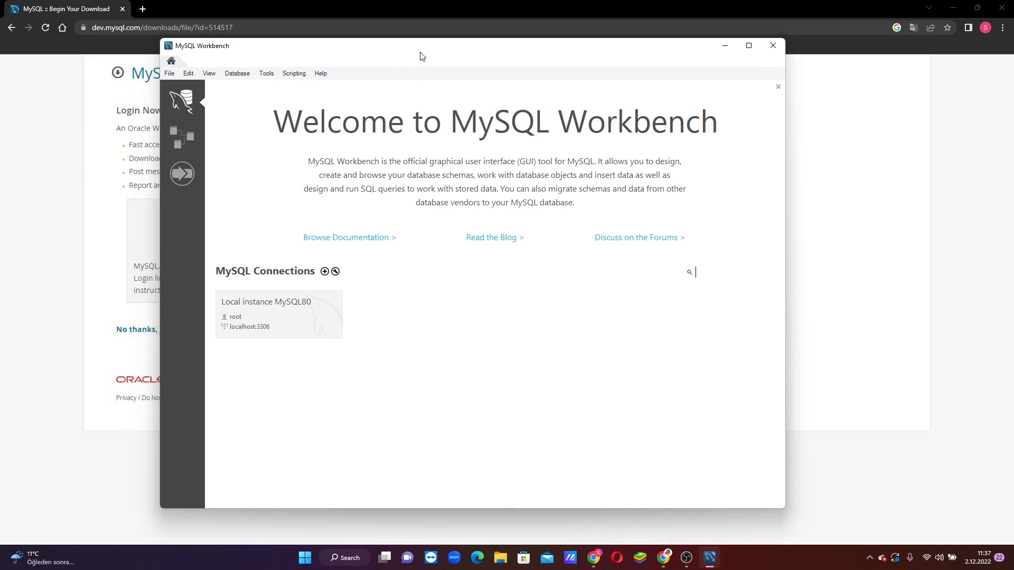
{"action": "left_click", "coordinate": [263, 311]}
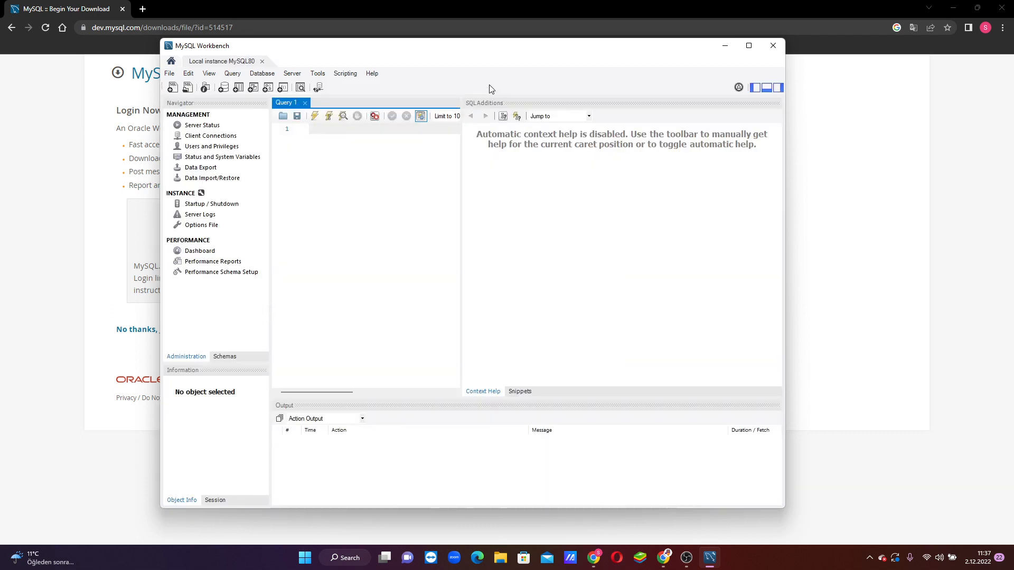
{"action": "left_click_drag", "start_coordinate": [448, 50], "coordinate": [508, 59]}
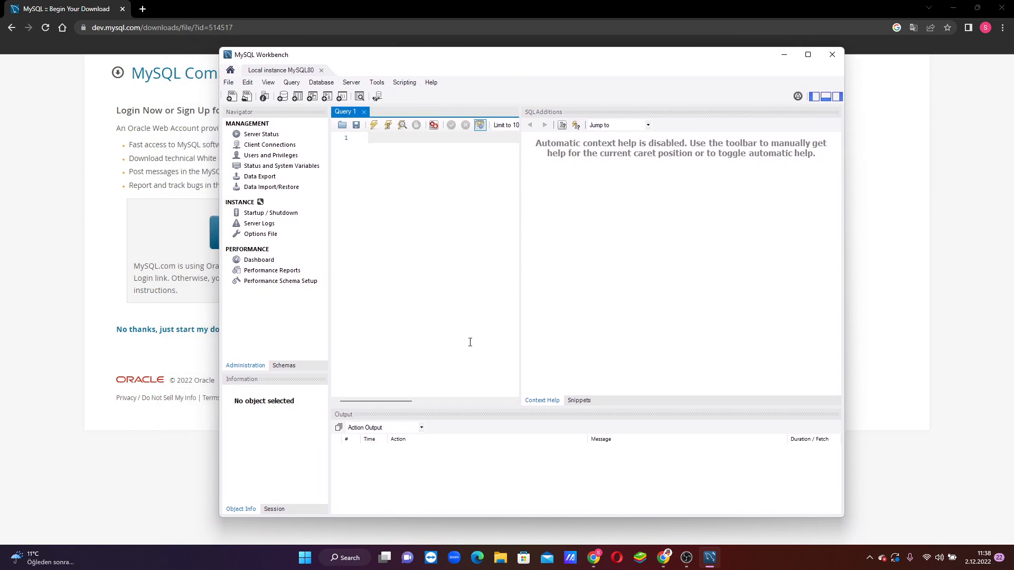
{"action": "left_click_drag", "start_coordinate": [535, 58], "coordinate": [517, 72]}
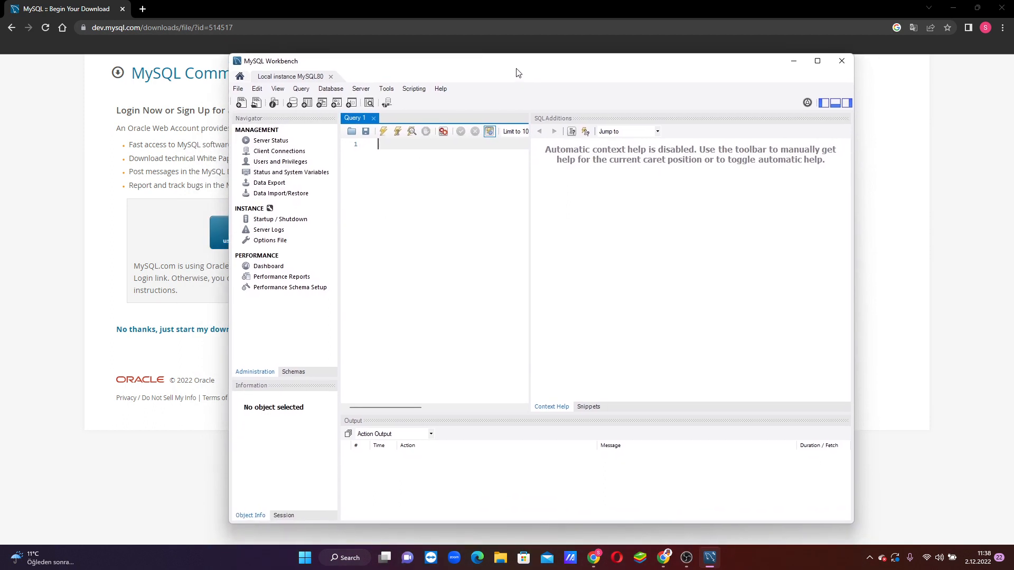